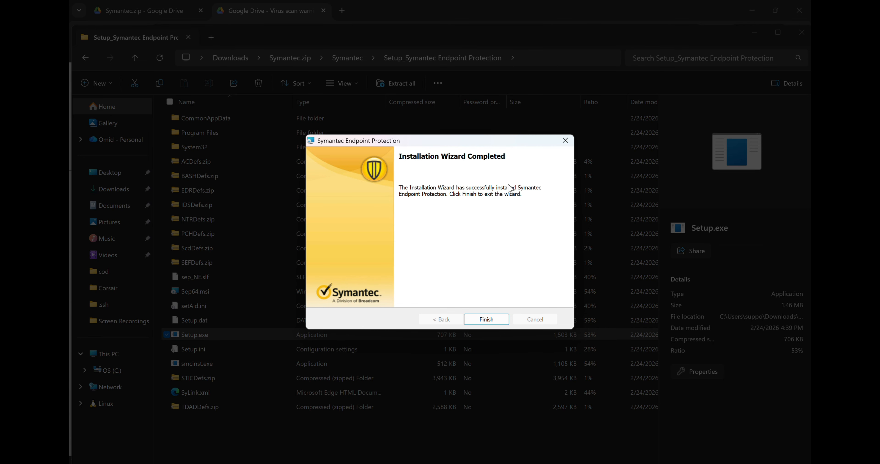
# - Finish the Symantec Endpoint Protection installation wizard and open the installed client's status window
pyautogui.click(490, 318)
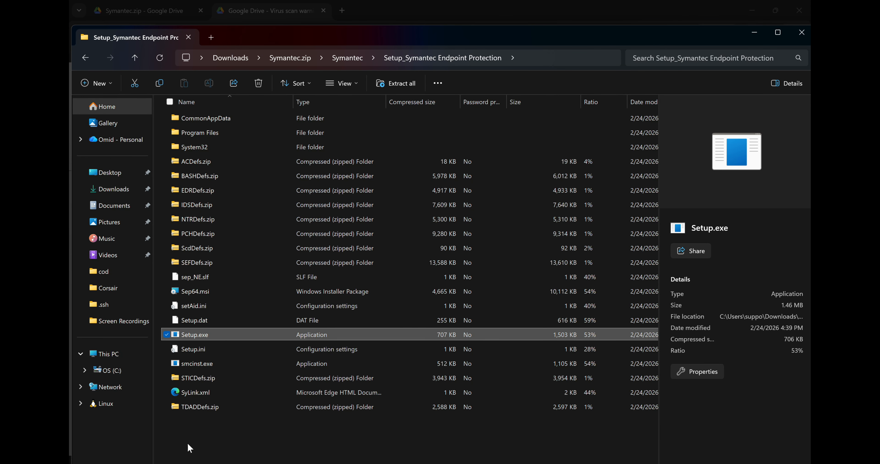
pyautogui.press('super')
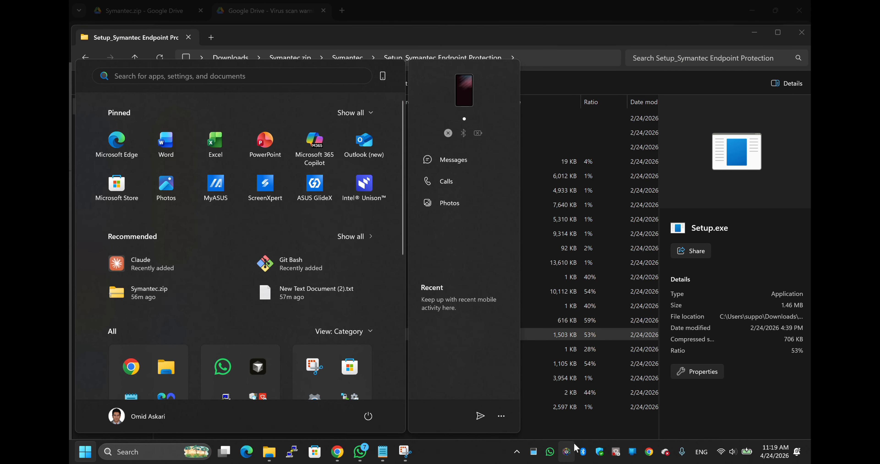
pyautogui.click(517, 452)
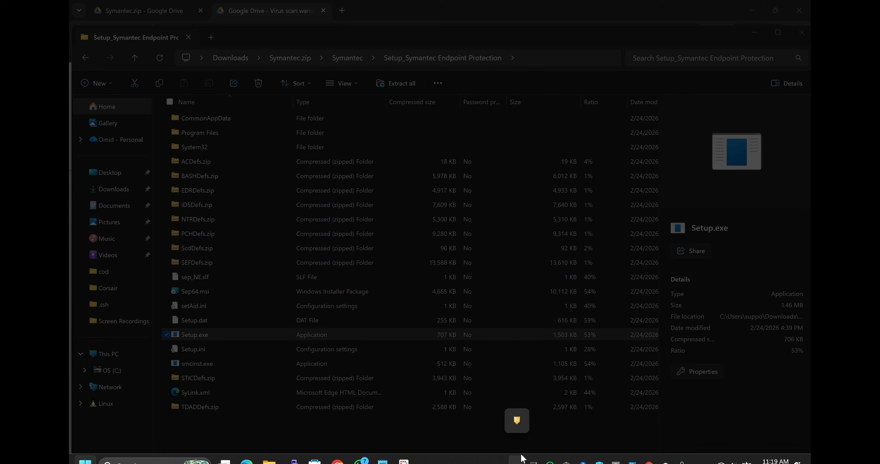
pyautogui.click(517, 420)
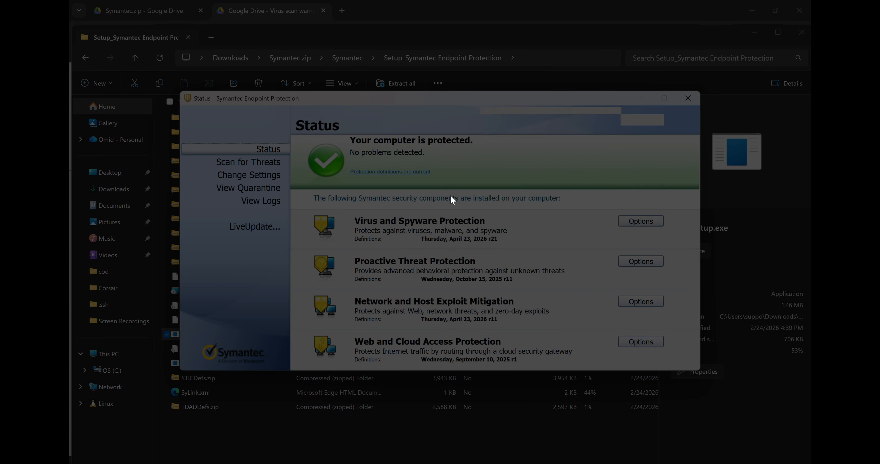
pyautogui.click(493, 98)
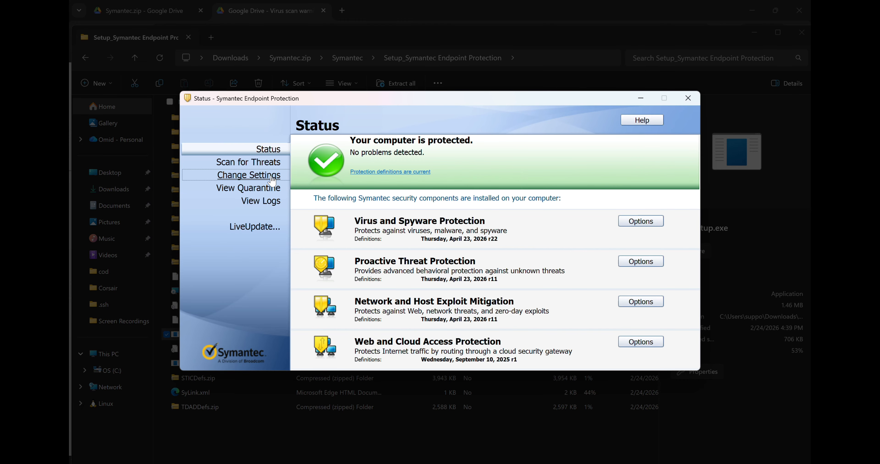
# - Configure the Virus and Spyware Protection settings to enable Insight for Symantec and Community Trusted
pyautogui.click(253, 175)
pyautogui.click(626, 184)
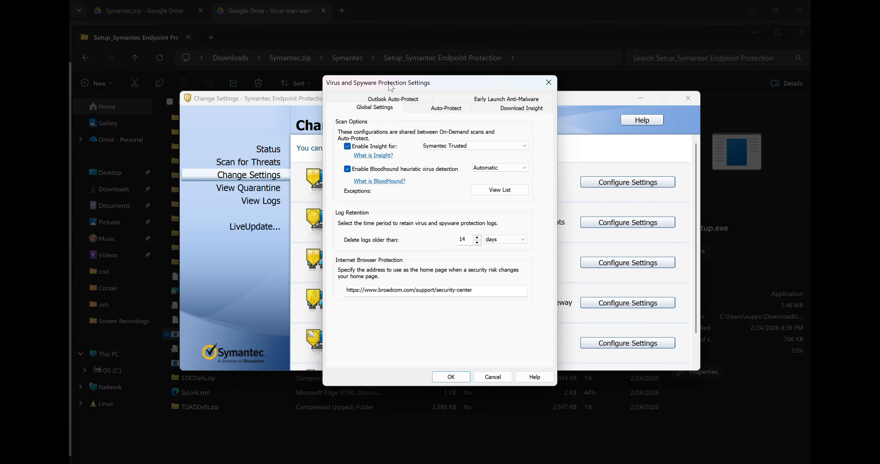
pyautogui.click(472, 148)
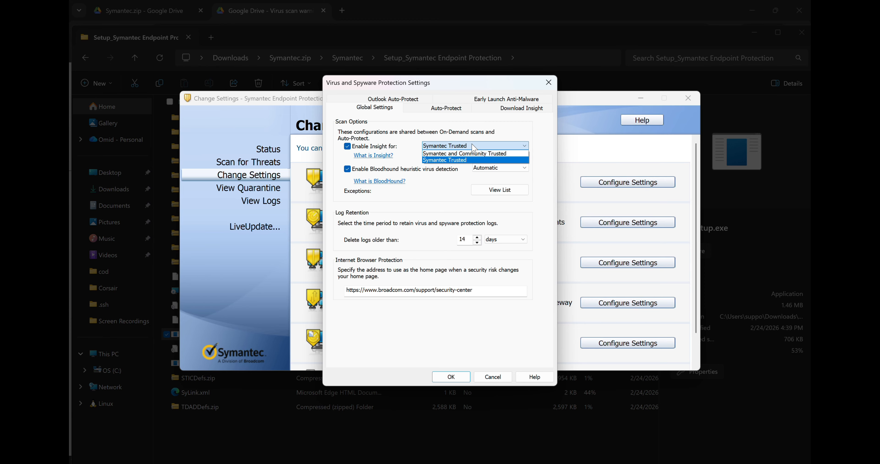
pyautogui.click(458, 158)
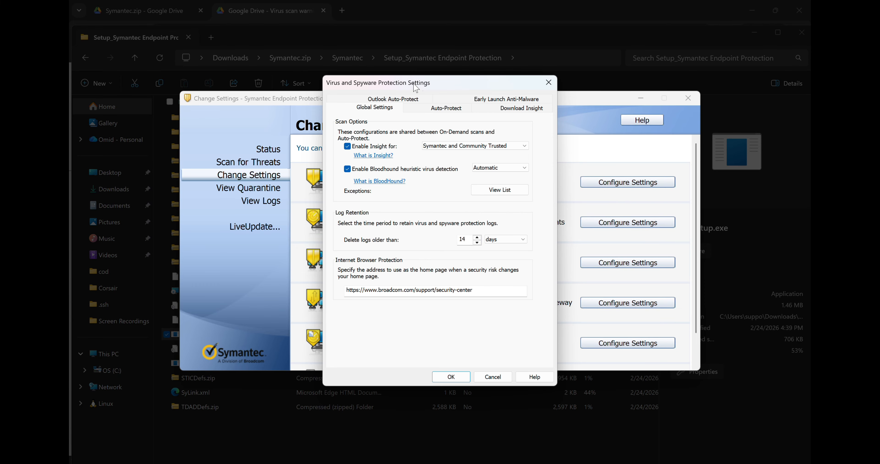
# - Open the Auto-Protect scan actions and review those configured for Virus, Security Risks and Adware
pyautogui.click(434, 108)
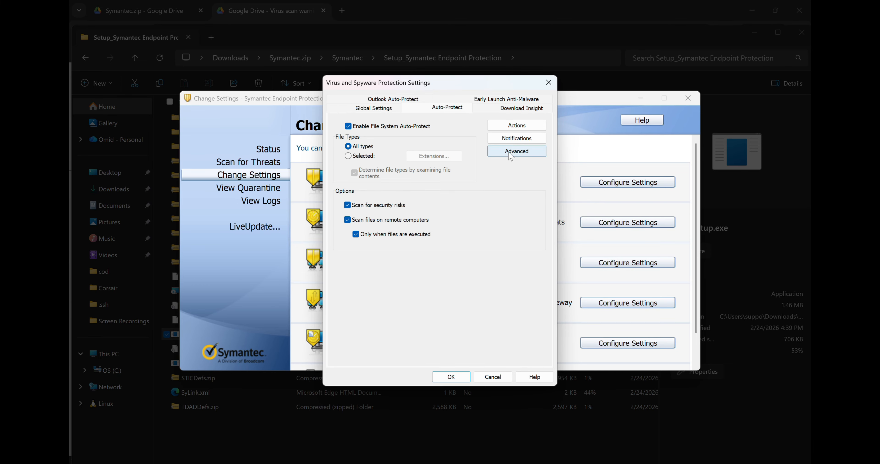
pyautogui.click(517, 126)
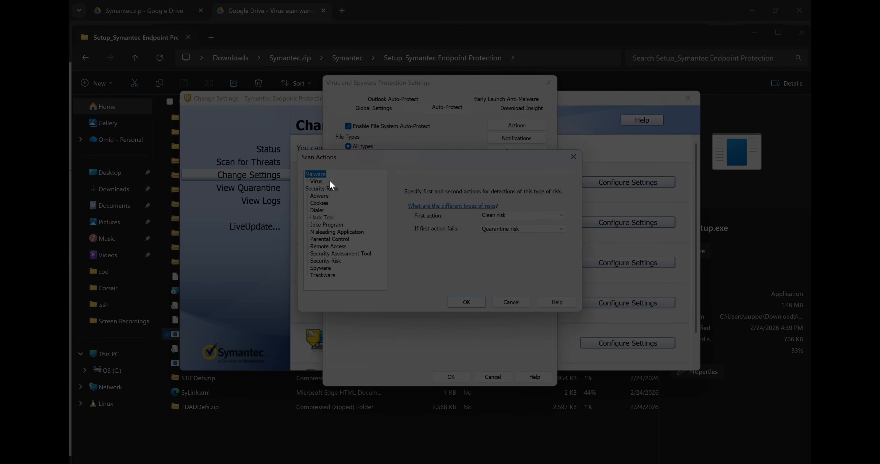
pyautogui.click(317, 182)
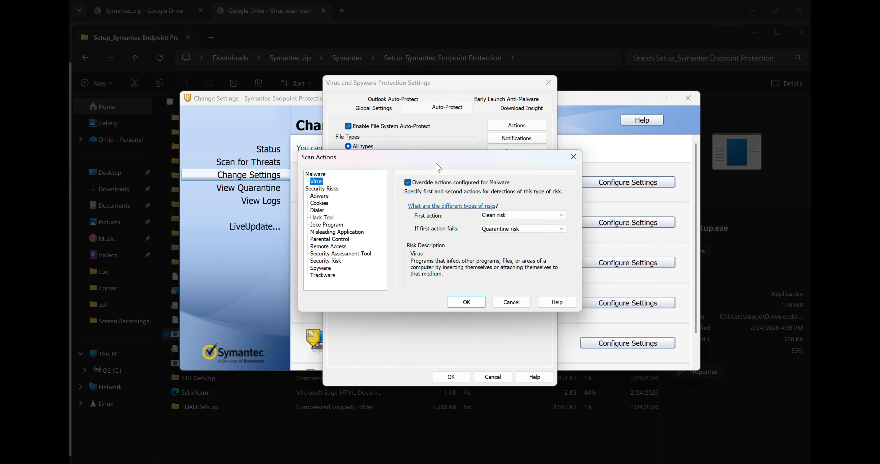
pyautogui.click(327, 190)
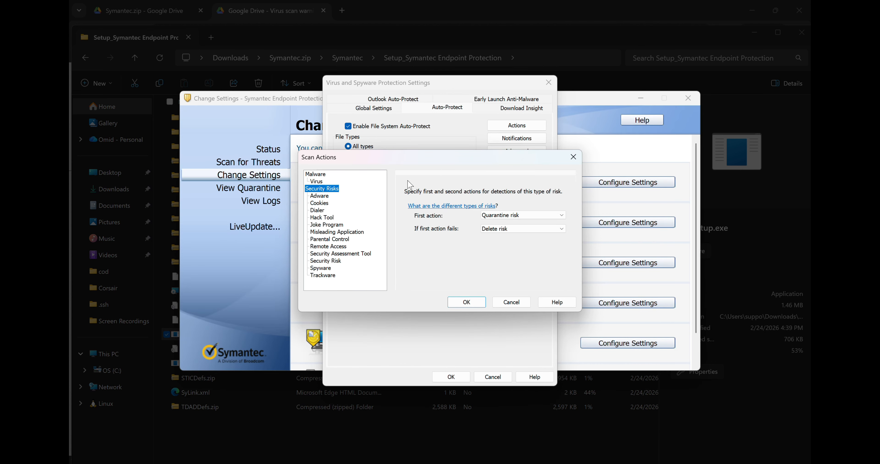
pyautogui.click(514, 233)
pyautogui.click(317, 200)
pyautogui.click(318, 198)
# - For Cookies, set the first action to Delete risk and the fallback action to Leave alone (log only)
pyautogui.click(319, 203)
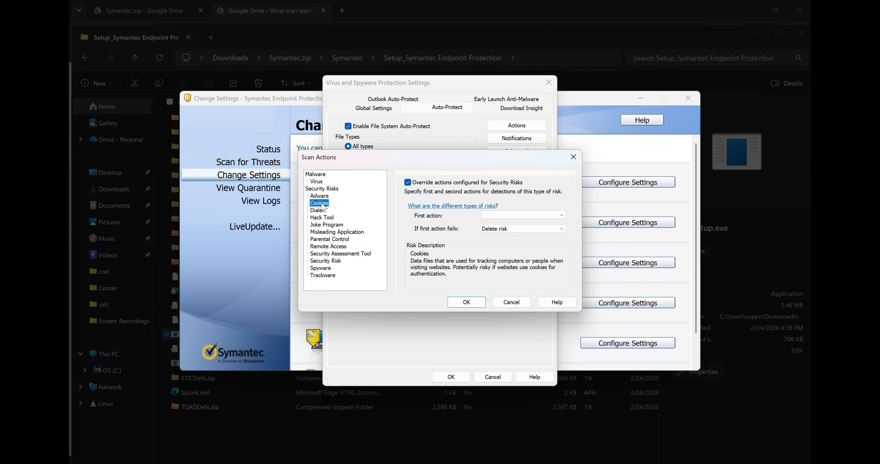
pyautogui.click(523, 215)
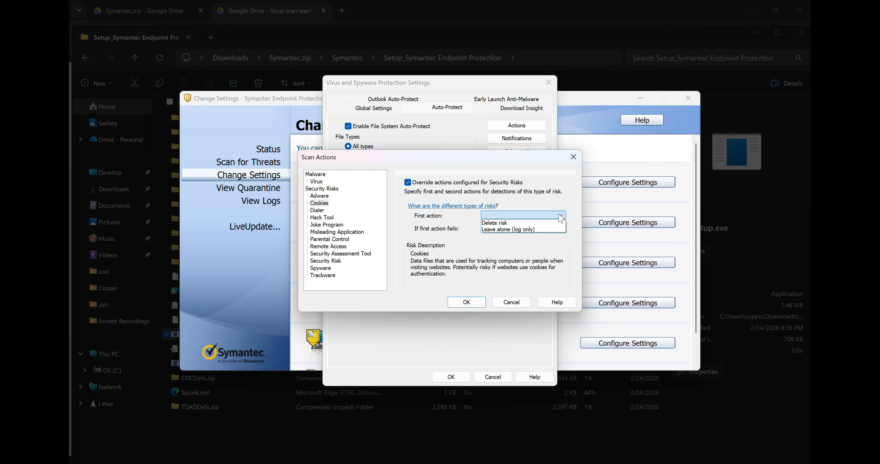
pyautogui.click(528, 224)
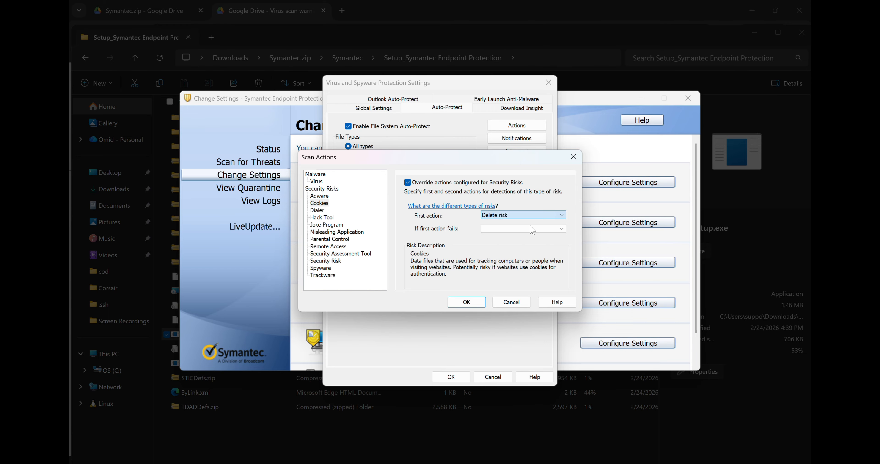
pyautogui.click(501, 229)
pyautogui.click(513, 238)
pyautogui.click(527, 216)
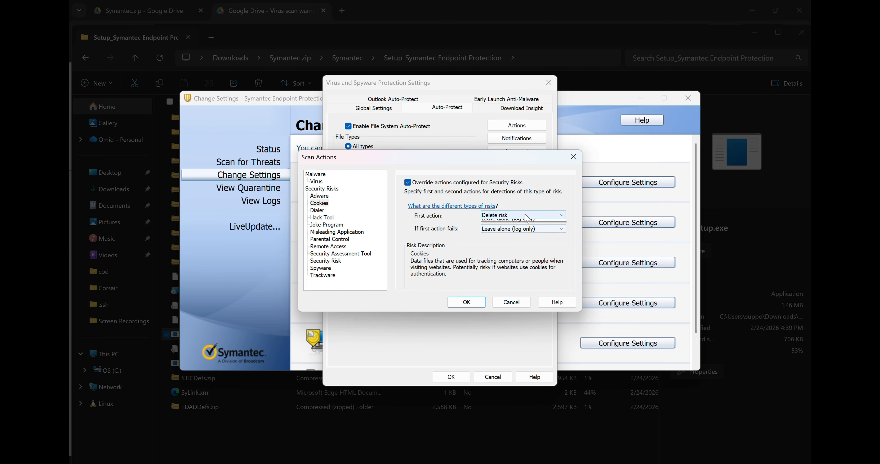
pyautogui.click(536, 198)
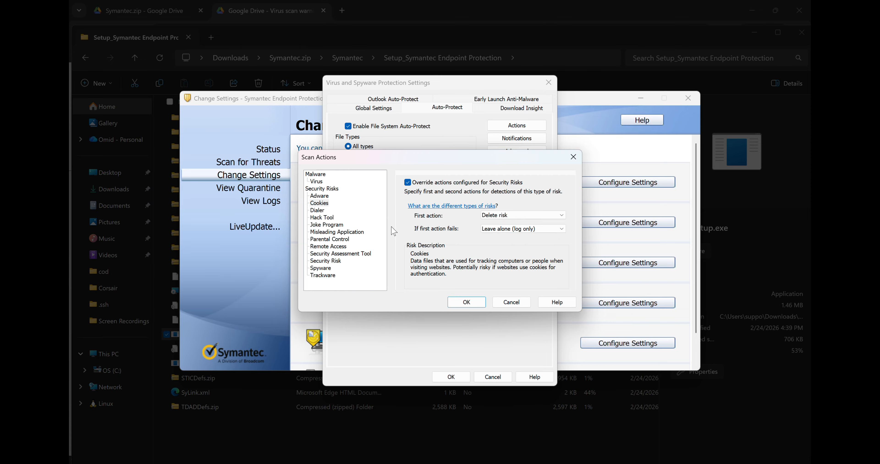
# - Enable the override of the Security Risks actions for Dialer, Hack Tool and Joke Program
pyautogui.click(323, 210)
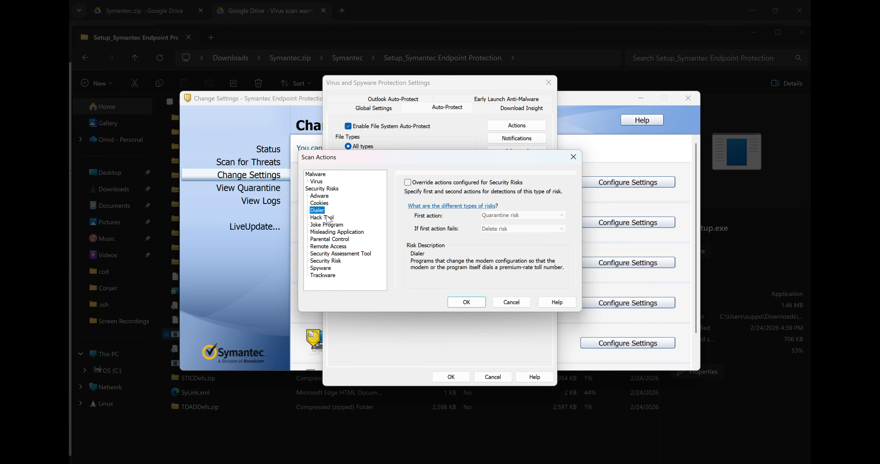
pyautogui.click(428, 184)
pyautogui.click(343, 217)
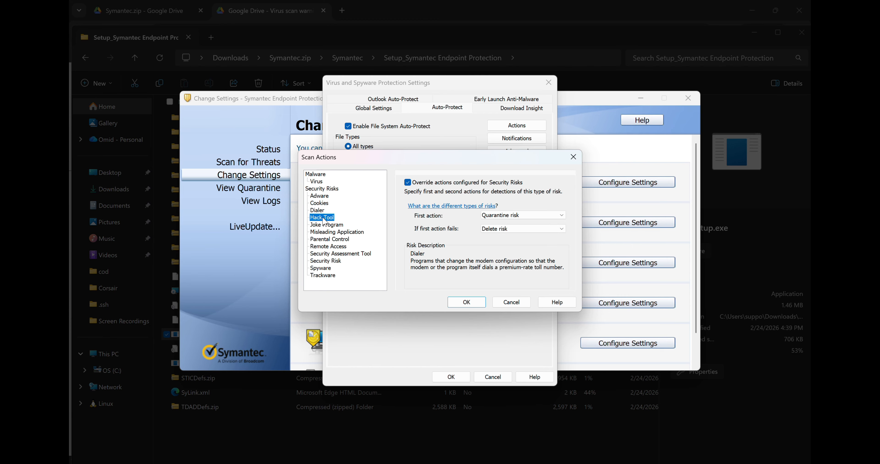
pyautogui.click(423, 186)
pyautogui.click(330, 226)
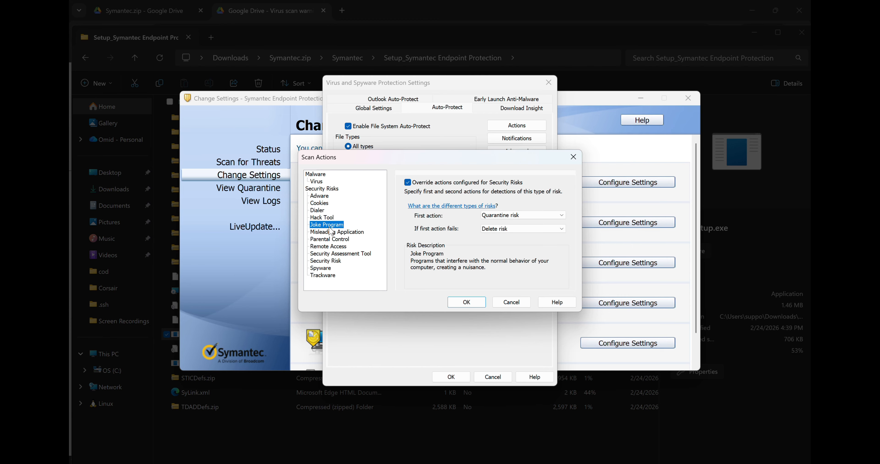
pyautogui.click(418, 186)
# - Enable the override of the Security Risks actions for Misleading Application, Parental Control and Remote Access
pyautogui.click(341, 232)
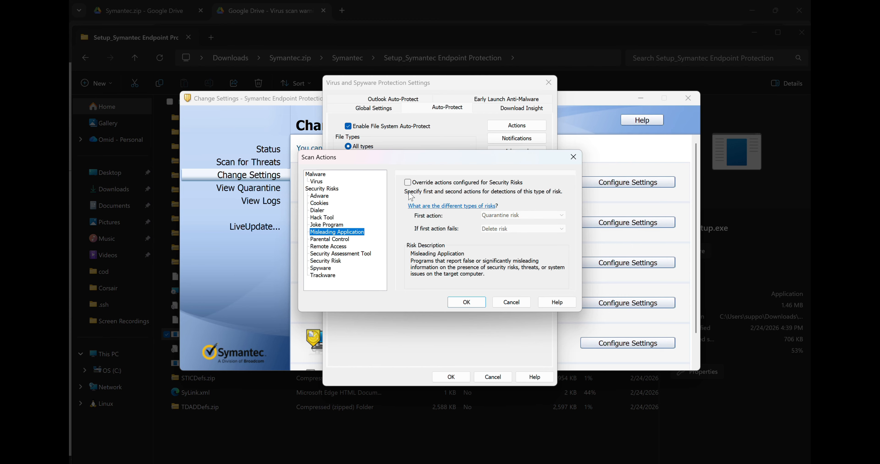
pyautogui.click(424, 186)
pyautogui.click(338, 240)
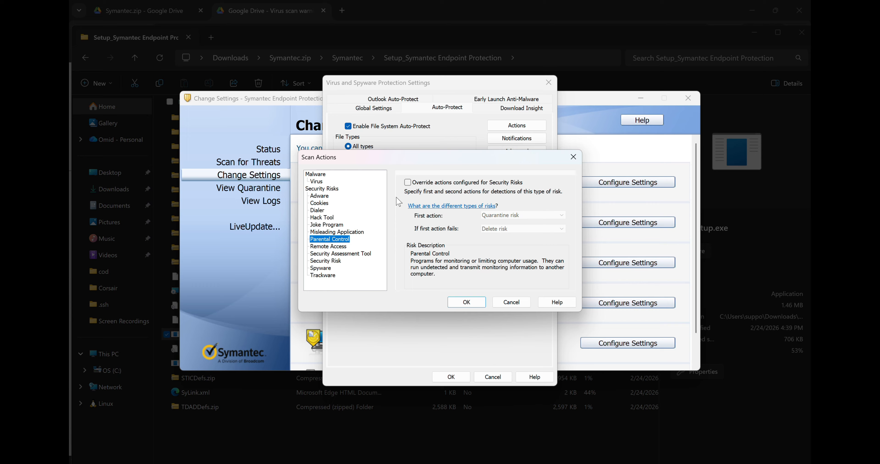
pyautogui.click(427, 186)
pyautogui.click(325, 247)
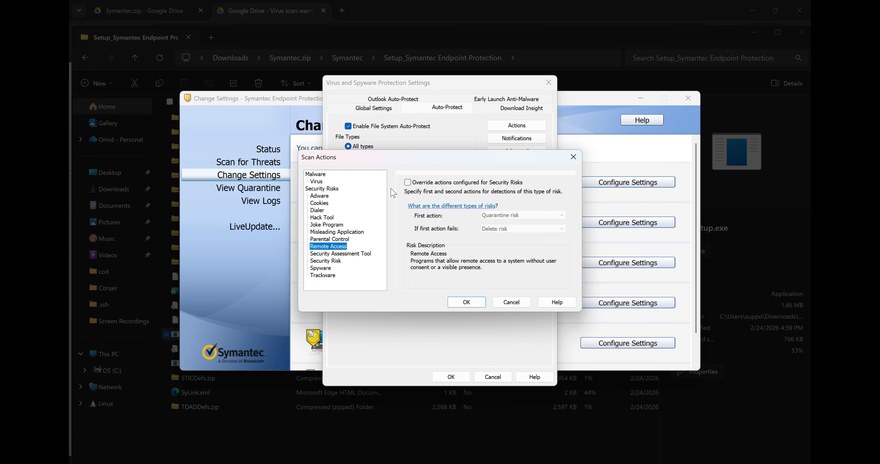
pyautogui.click(416, 187)
# - Enable the override for Security Assessment Tool, Security Risk, Spyware and Trackware, and accept the scan actions
pyautogui.click(338, 254)
pyautogui.click(425, 184)
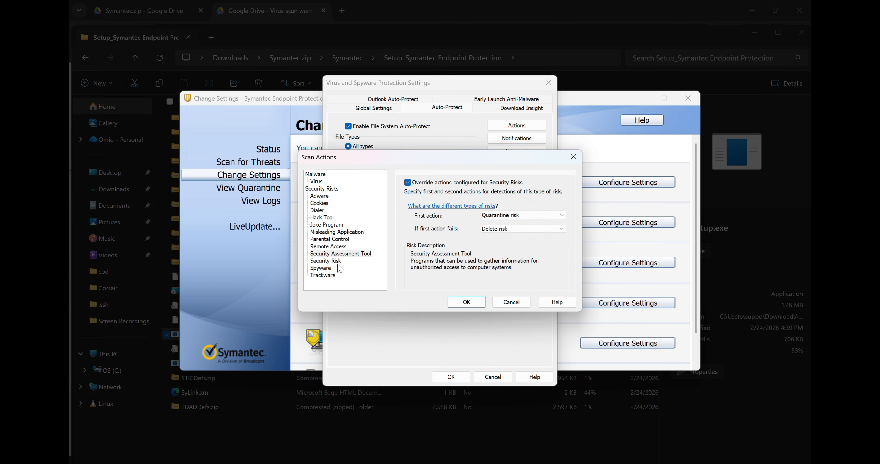
pyautogui.click(333, 261)
pyautogui.click(431, 186)
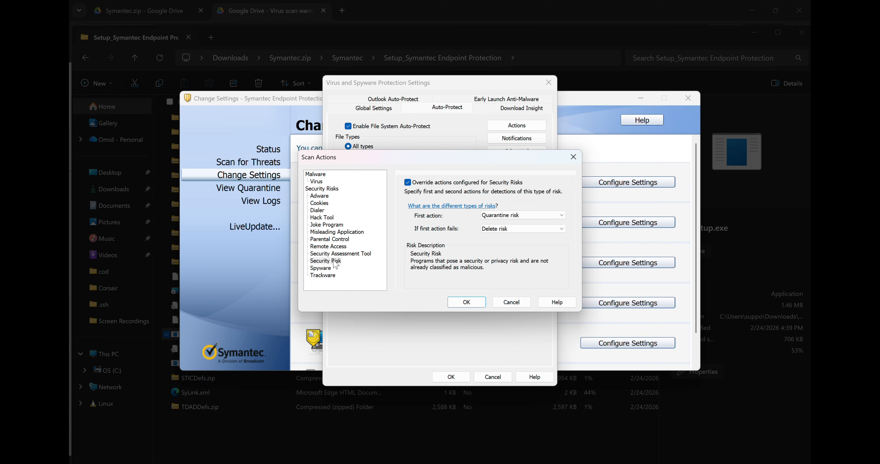
pyautogui.click(323, 268)
pyautogui.click(430, 186)
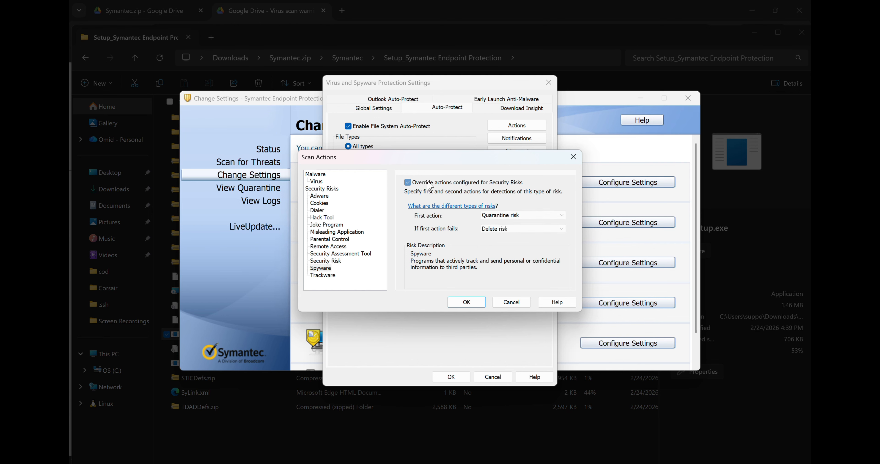
pyautogui.click(317, 276)
pyautogui.click(446, 186)
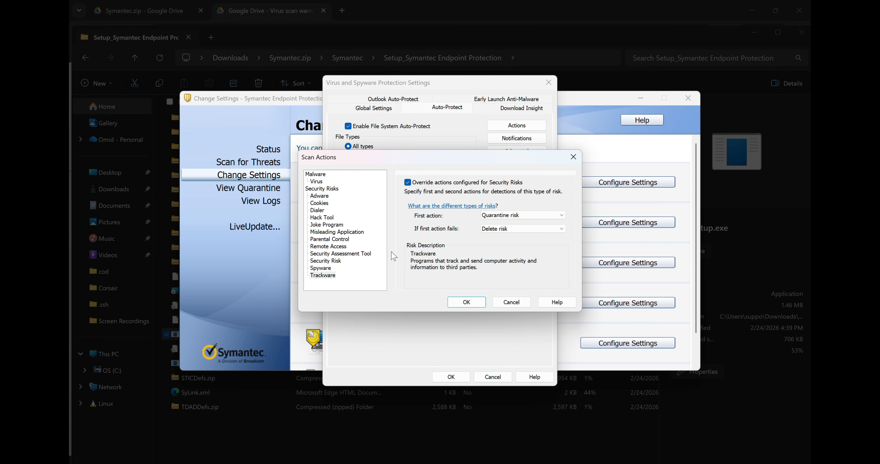
pyautogui.click(467, 302)
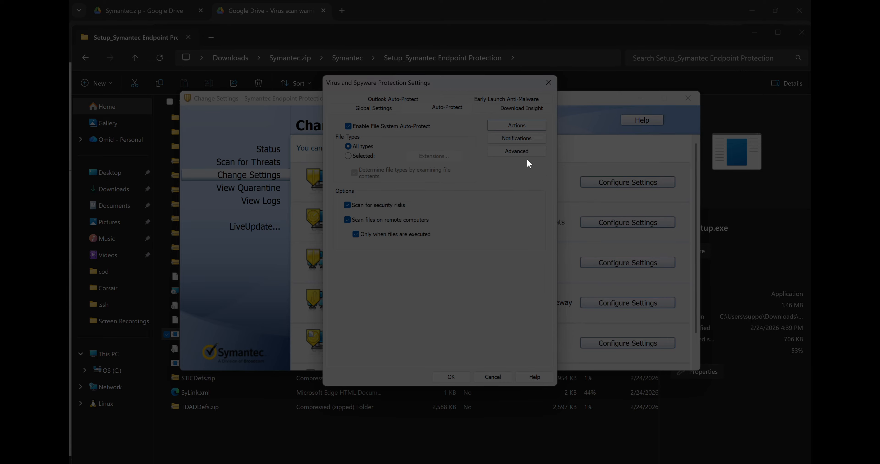
# - Review the Auto-Protect advanced options, including the automatic enablement delay and the network scanning and floppy settings
pyautogui.click(524, 152)
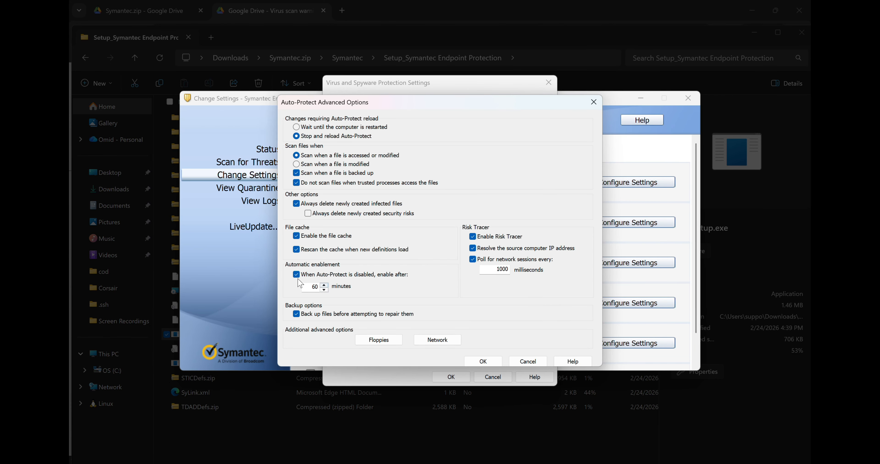
pyautogui.click(315, 288)
pyautogui.click(482, 362)
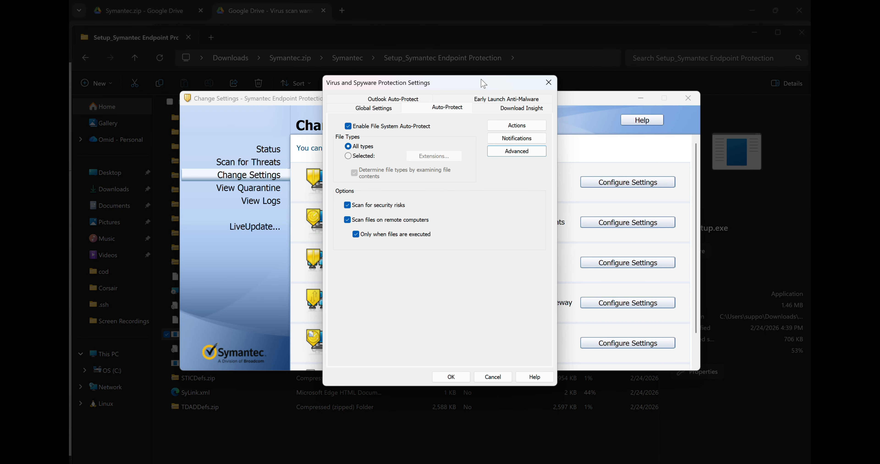
pyautogui.click(525, 153)
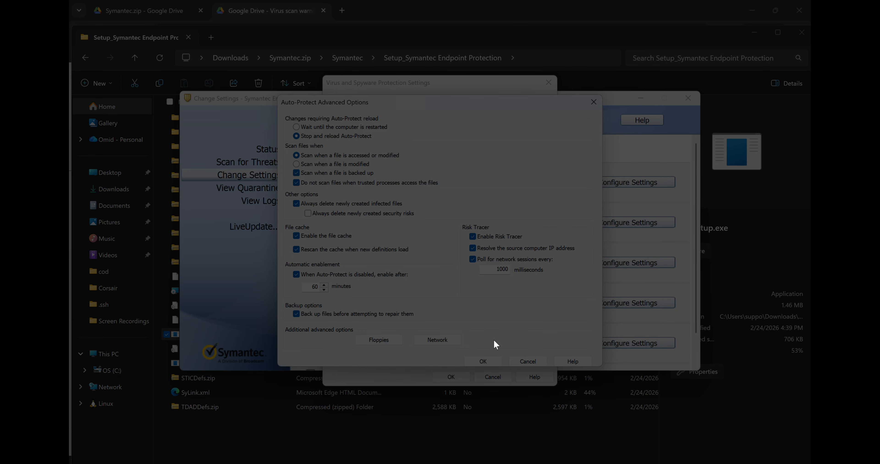
pyautogui.click(444, 341)
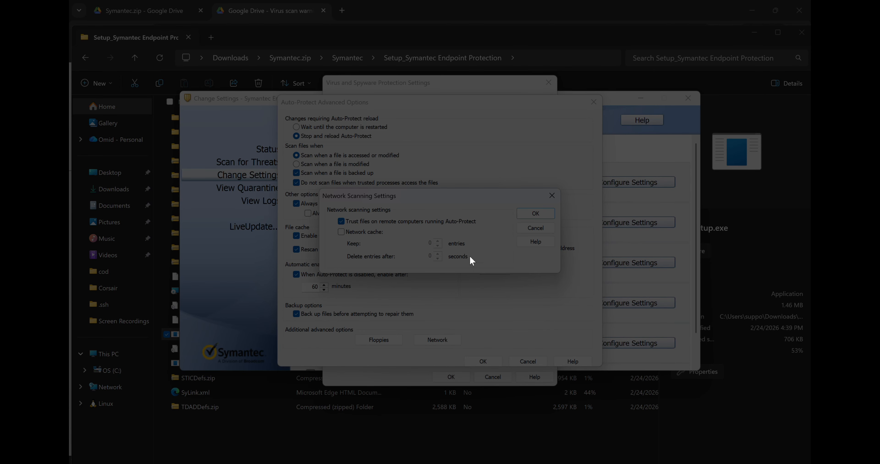
pyautogui.press('Escape')
pyautogui.click(390, 339)
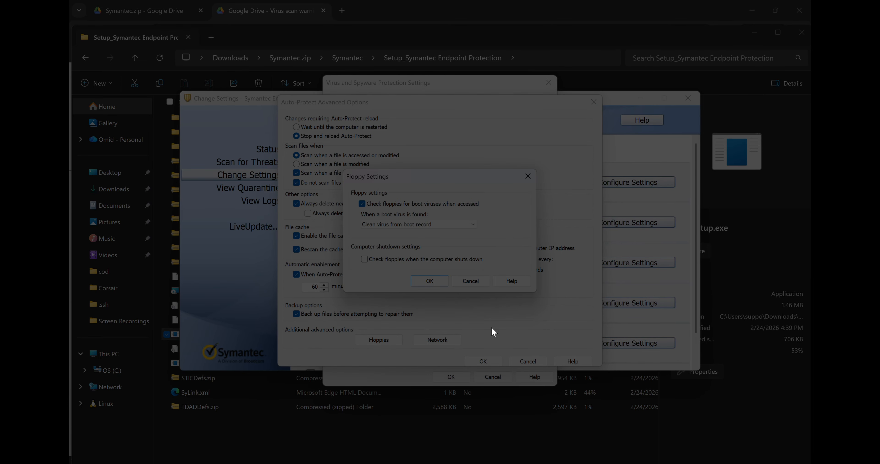
pyautogui.click(472, 278)
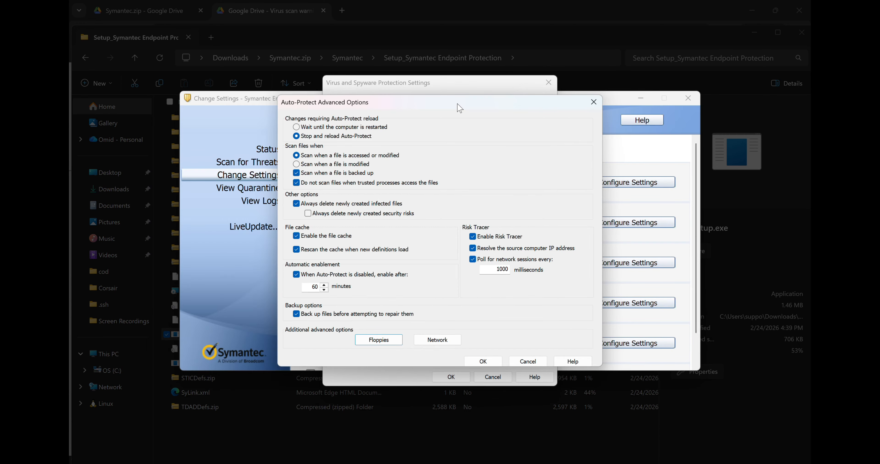
pyautogui.click(475, 362)
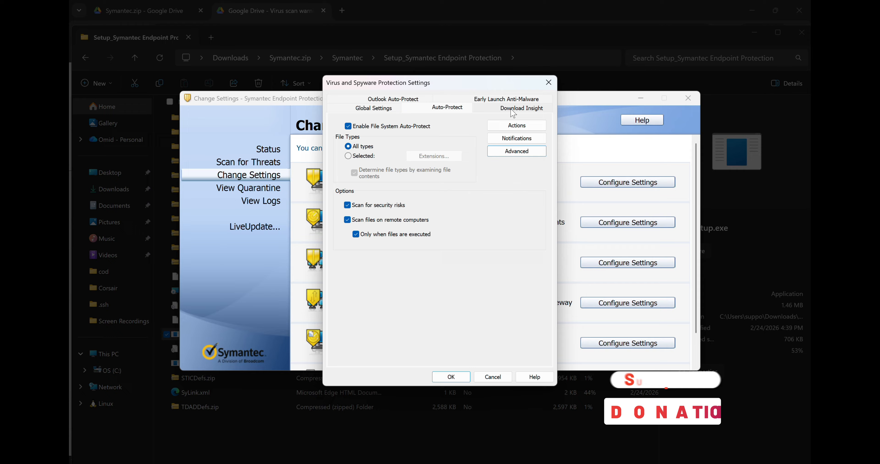
# - Review the Download Insight, Early Launch Anti-Malware and Outlook Auto-Protect settings
pyautogui.click(512, 110)
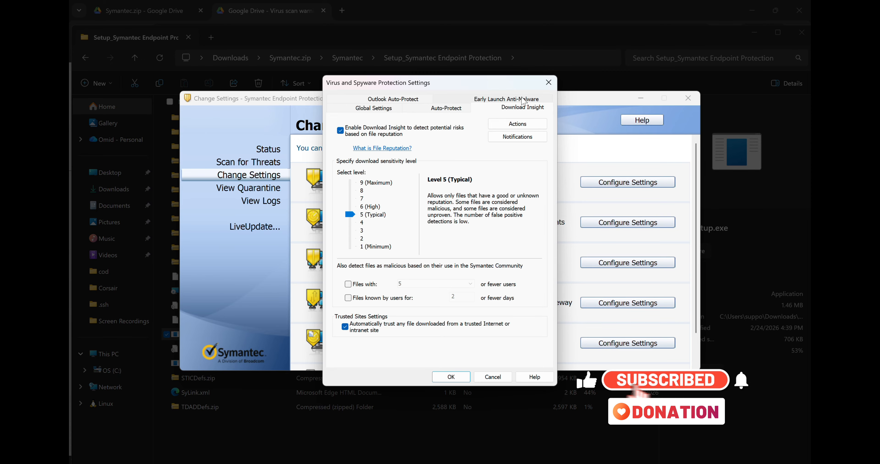
pyautogui.click(506, 99)
pyautogui.click(393, 108)
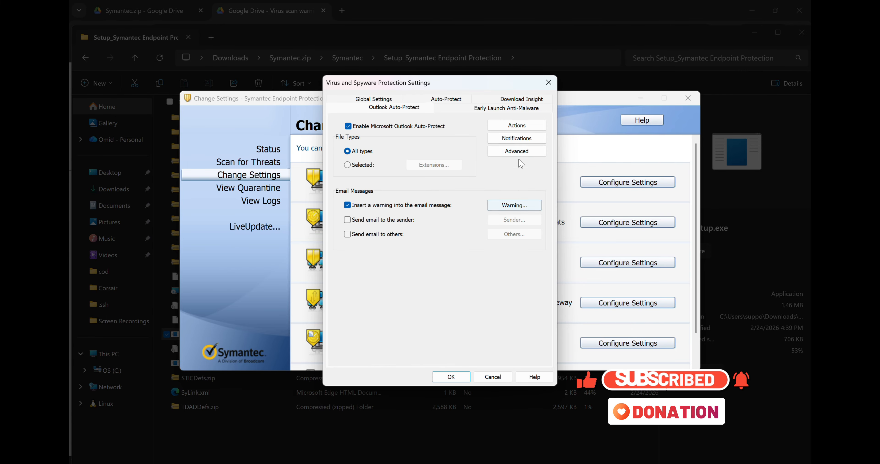
# - Set Outlook Auto-Protect to expand 10 levels of nested compressed files, and accept the Virus and Spyware Protection settings
pyautogui.click(517, 152)
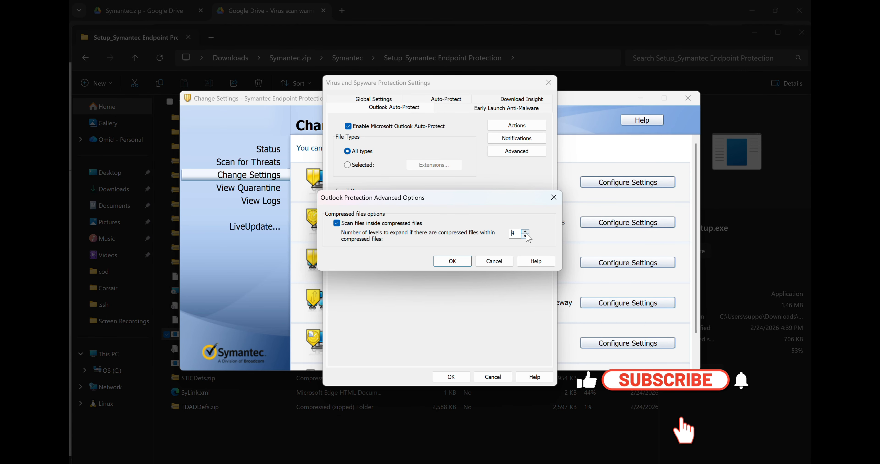
pyautogui.click(525, 232)
pyautogui.click(525, 232)
pyautogui.click(525, 232)
pyautogui.click(525, 232)
pyautogui.click(525, 232)
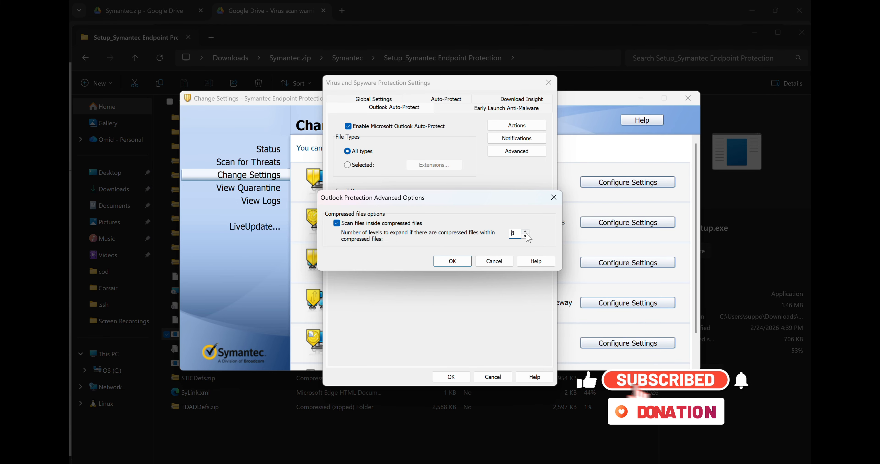
pyautogui.click(525, 232)
pyautogui.click(525, 232)
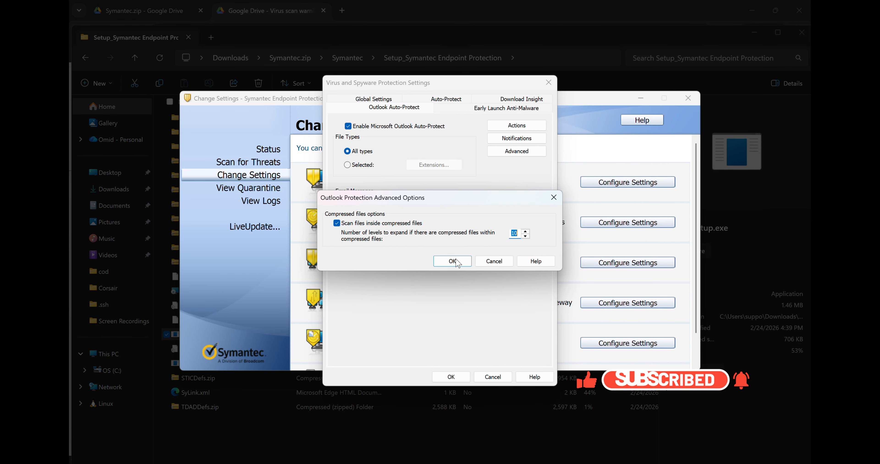
pyautogui.click(460, 266)
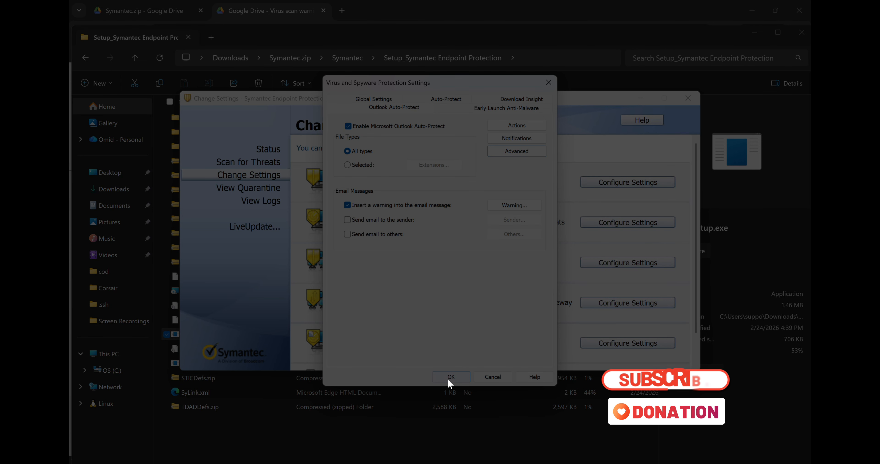
pyautogui.click(456, 379)
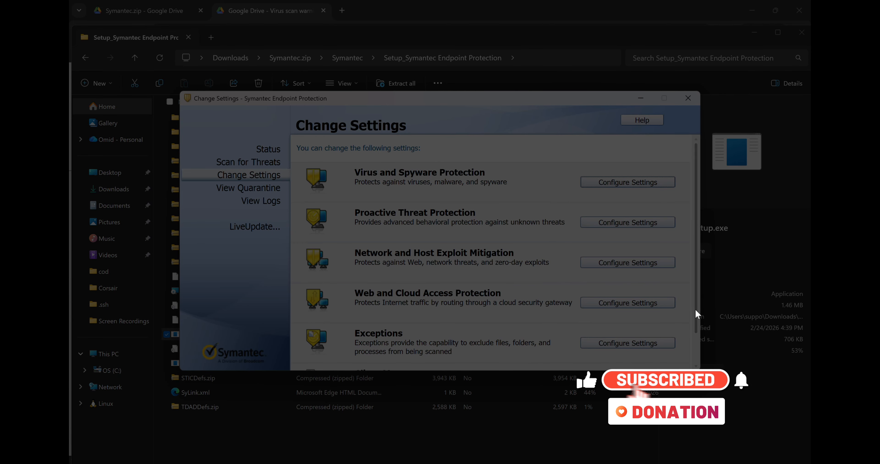
# - Review the Client Management settings for Tamper Protection and the LiveUpdate schedule, including its frequency choices, and accept them
pyautogui.click(566, 99)
pyautogui.moveTo(697, 234); pyautogui.dragTo(697, 263)
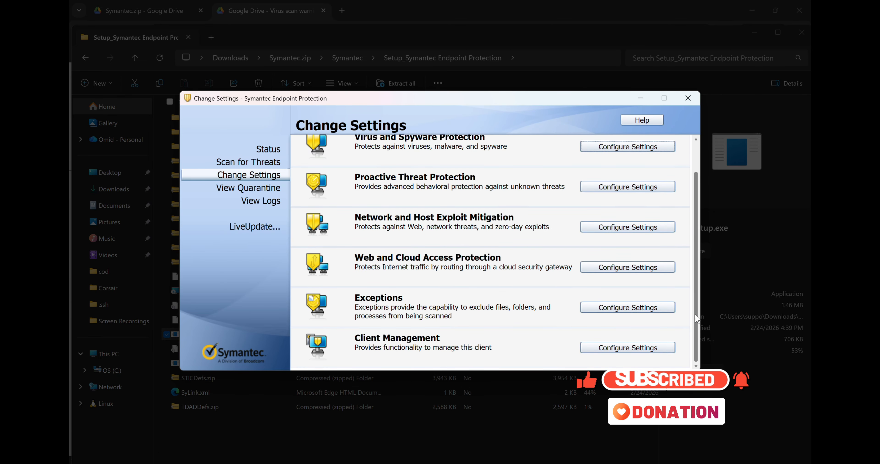
pyautogui.click(628, 349)
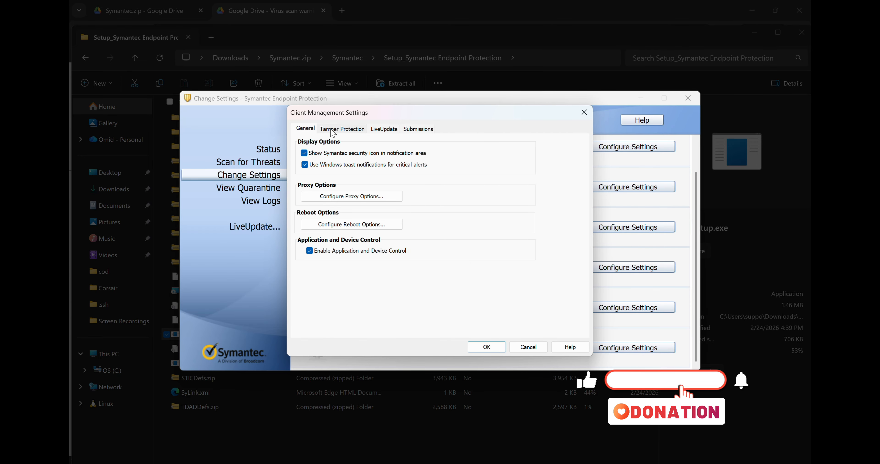
pyautogui.click(333, 132)
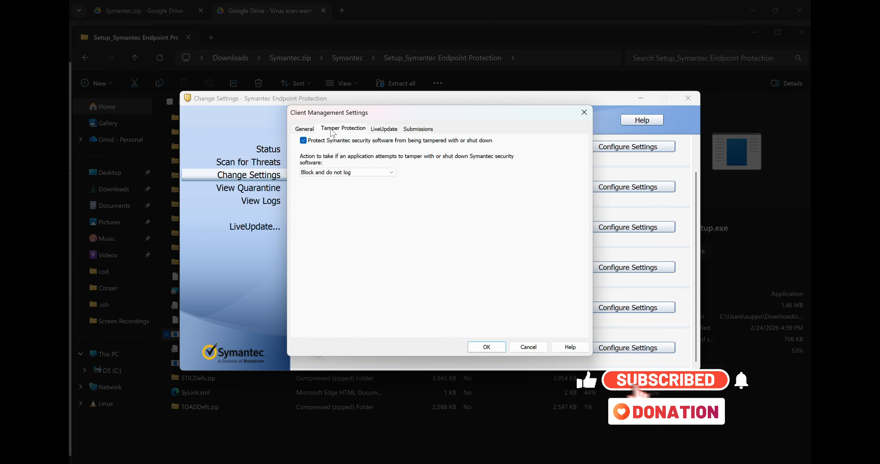
pyautogui.click(381, 130)
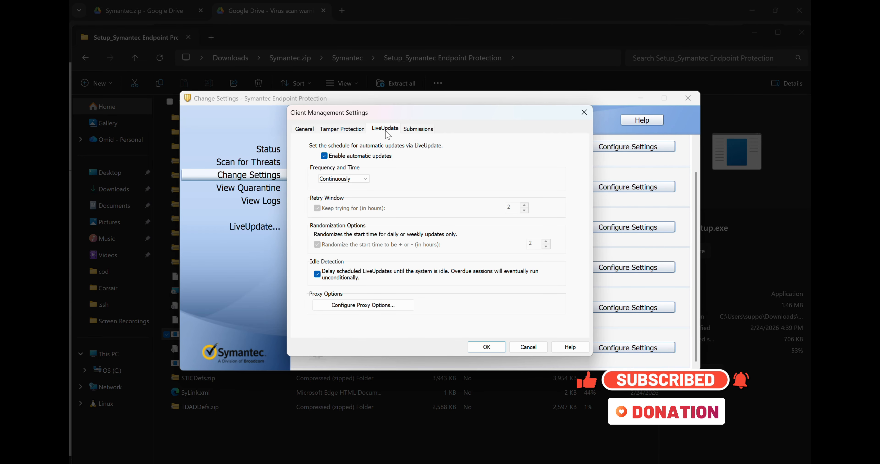
pyautogui.click(353, 178)
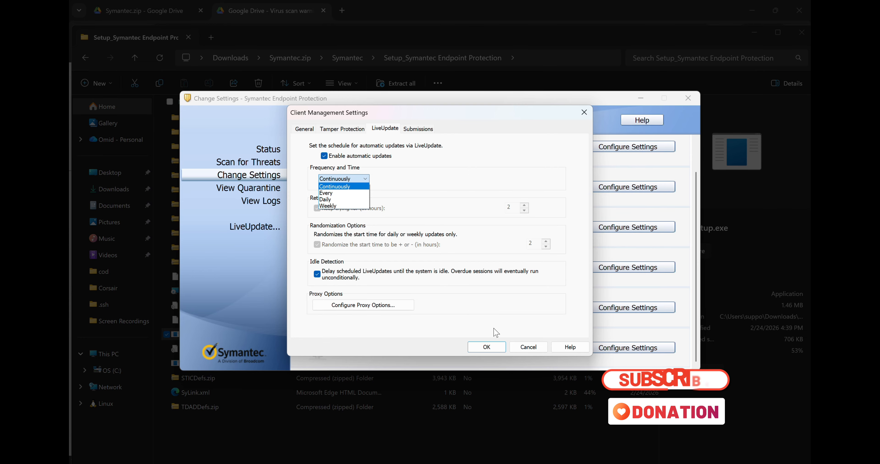
pyautogui.click(487, 348)
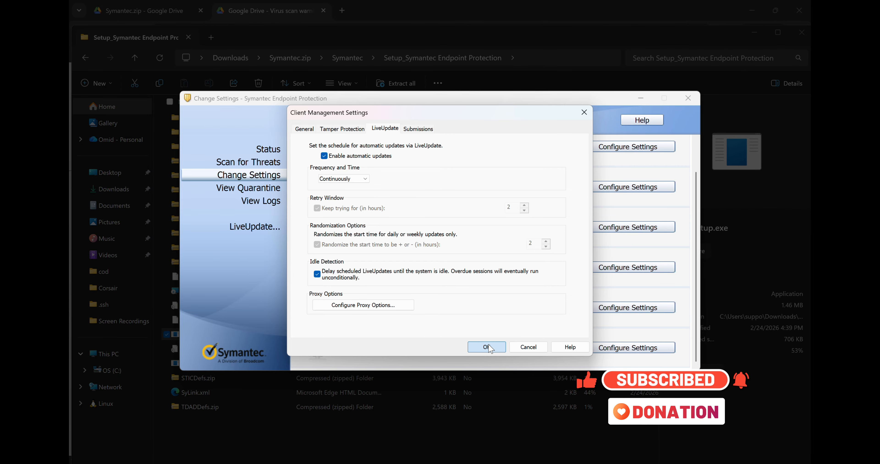
pyautogui.click(486, 347)
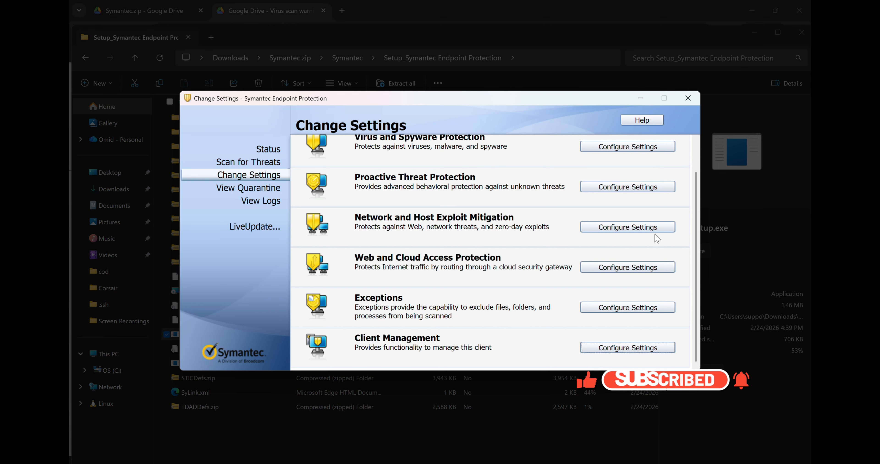
# - Review the Network and Host Exploit Mitigation settings for intrusion prevention, memory exploit mitigation, notifications and logs, and accept them
pyautogui.scroll(1, 622, 235)
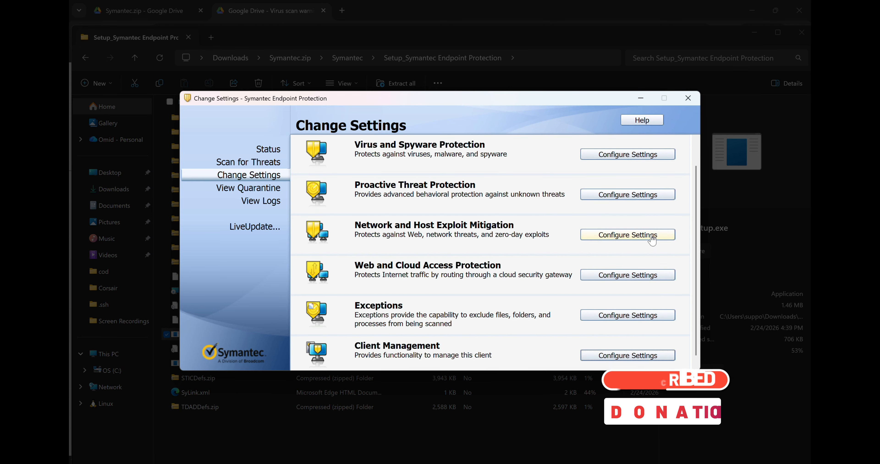
pyautogui.click(624, 239)
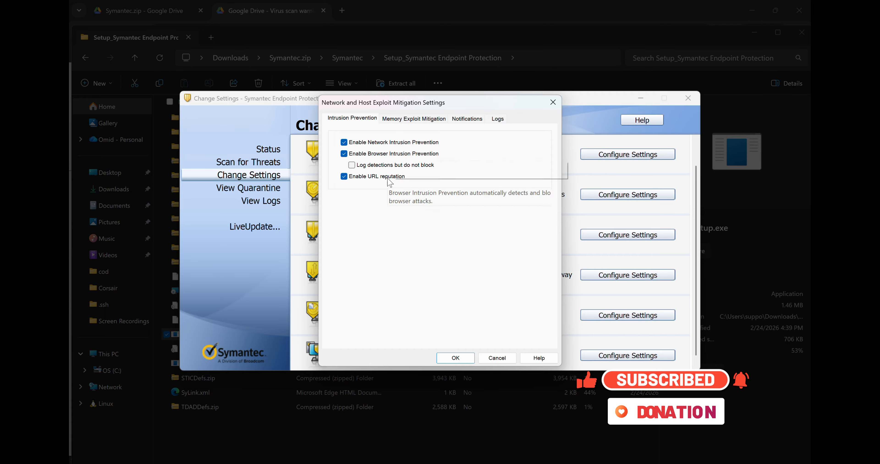
pyautogui.click(416, 120)
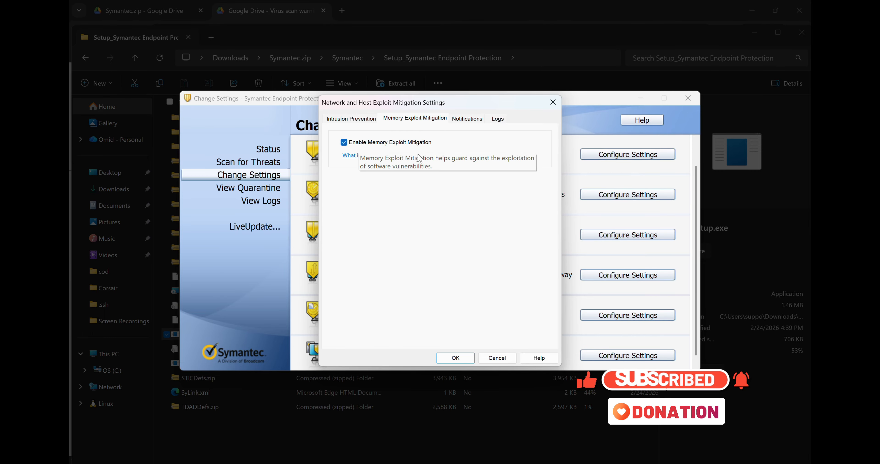
pyautogui.click(467, 119)
pyautogui.click(497, 119)
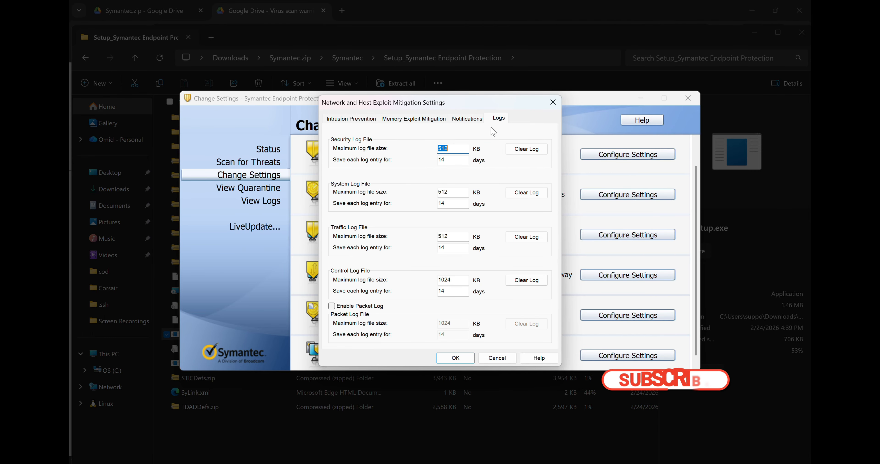
pyautogui.click(455, 358)
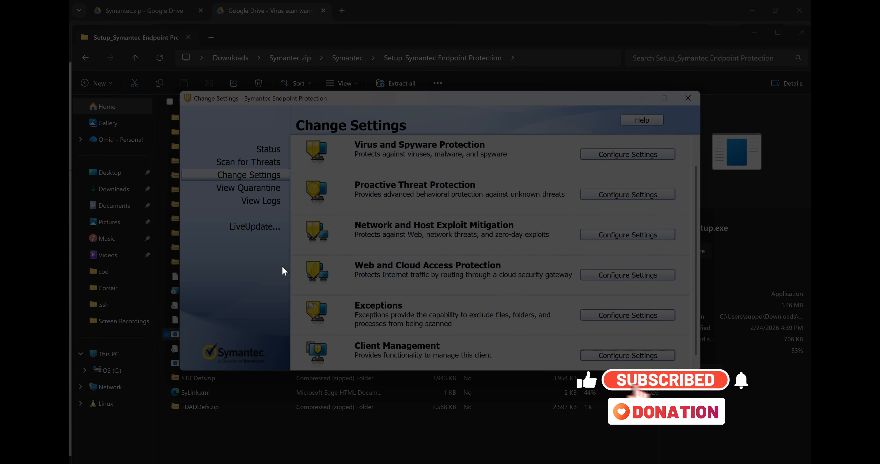
# - Run LiveUpdate to check for new definitions and close its status window when the session completes
pyautogui.click(254, 227)
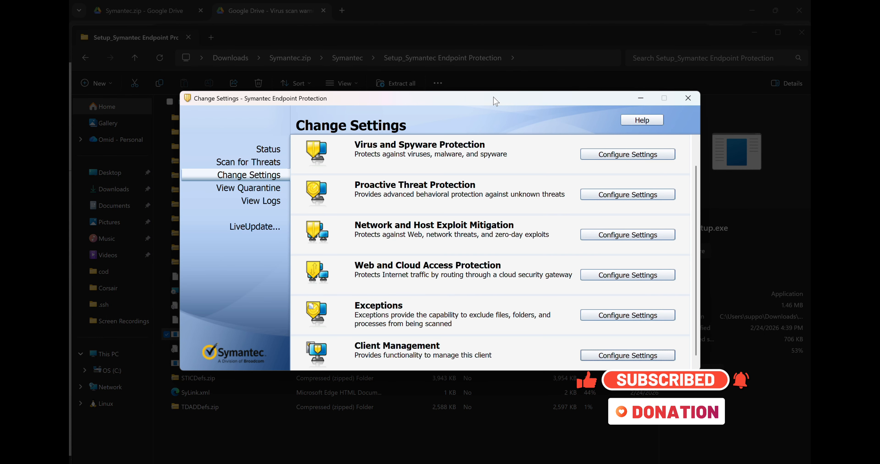
pyautogui.click(259, 229)
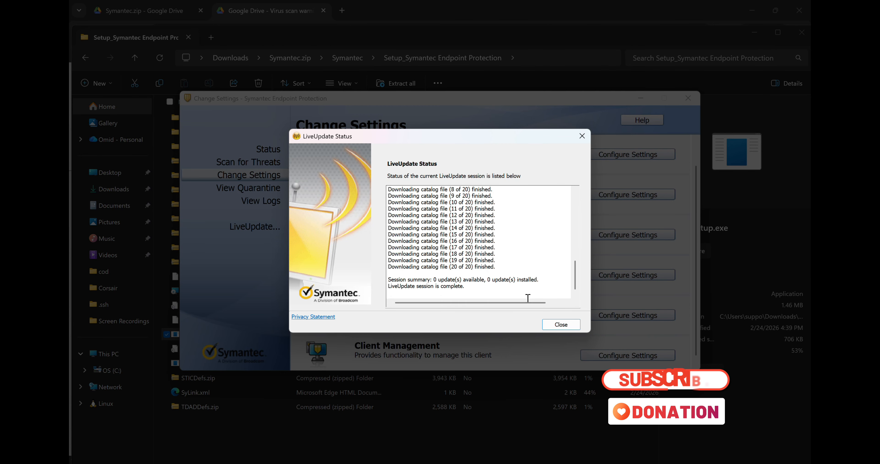
pyautogui.click(561, 325)
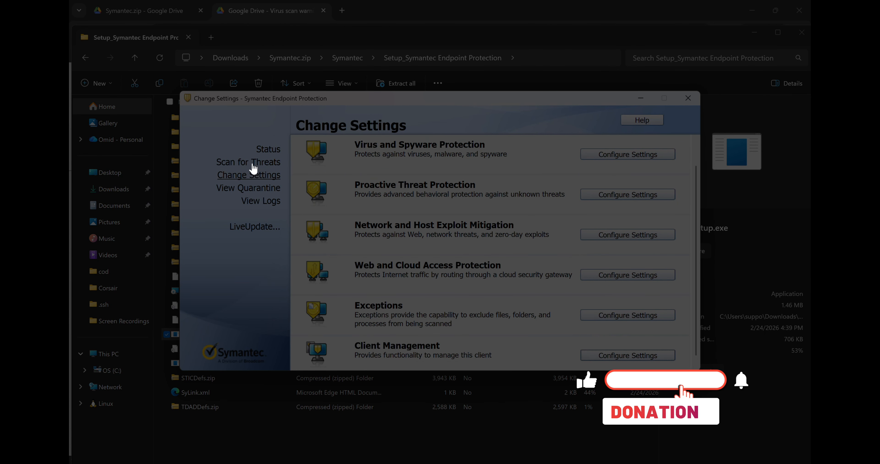
# - From the Status page, examine the settings for Web and Cloud Access Protection and for Network and Host Exploit Mitigation
pyautogui.click(266, 151)
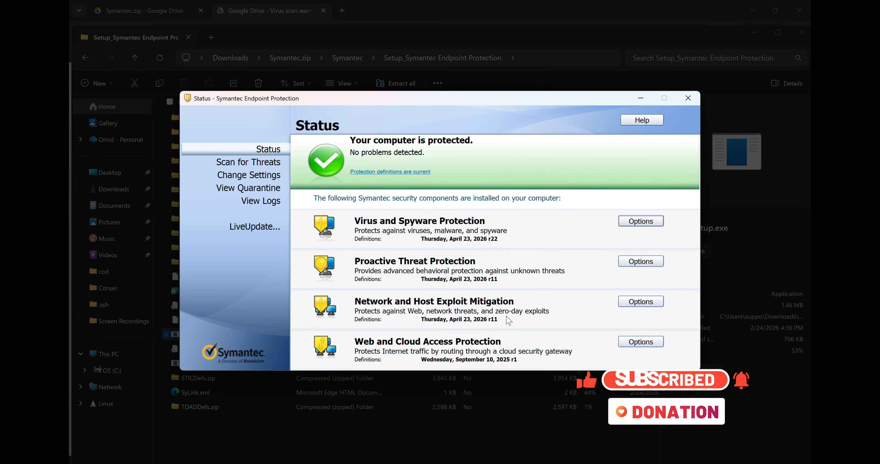
pyautogui.click(641, 342)
pyautogui.click(638, 350)
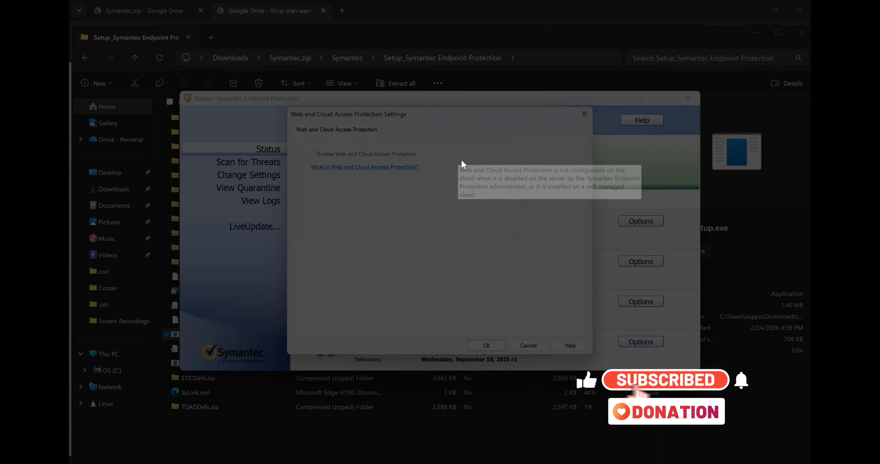
pyautogui.click(519, 346)
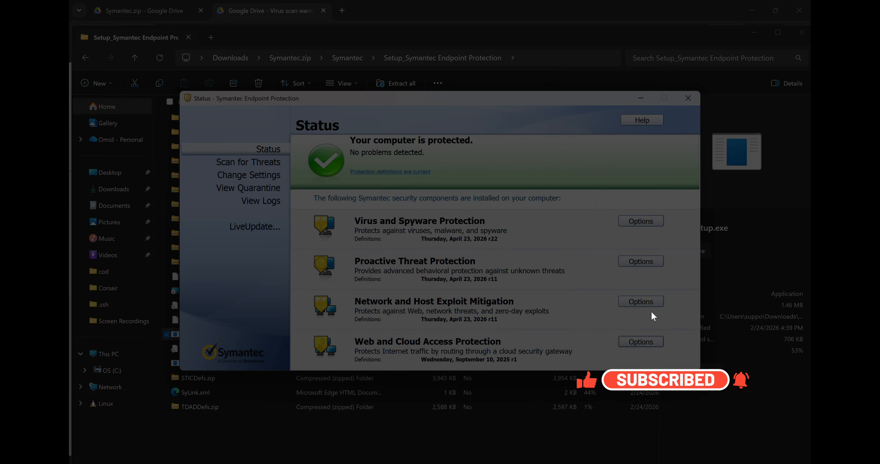
pyautogui.click(641, 302)
pyautogui.click(629, 308)
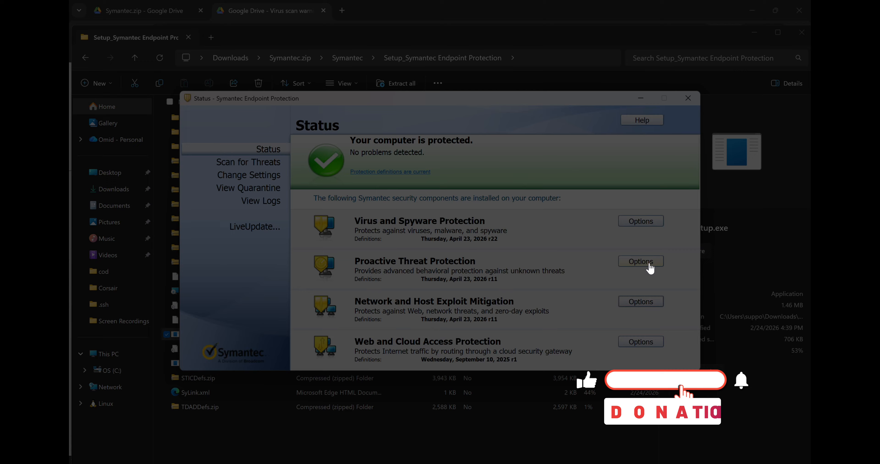
# - Review the Proactive Threat Protection settings for Behavioral Analysis and System Change Detection
pyautogui.click(645, 263)
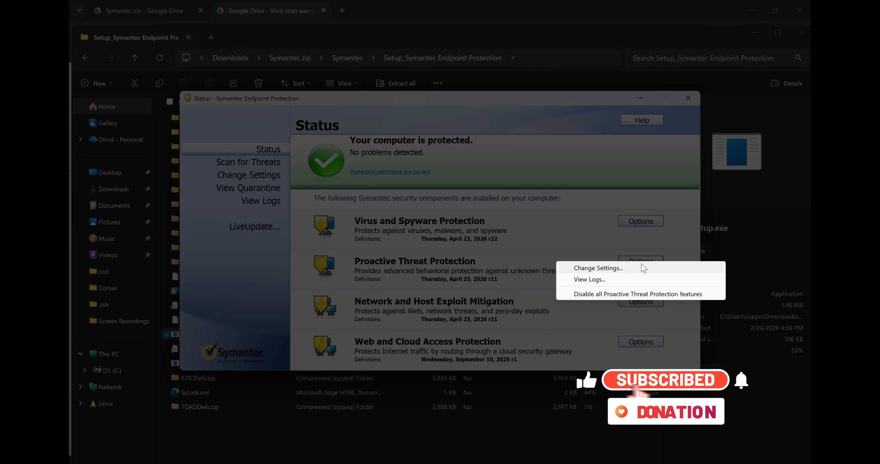
pyautogui.click(633, 271)
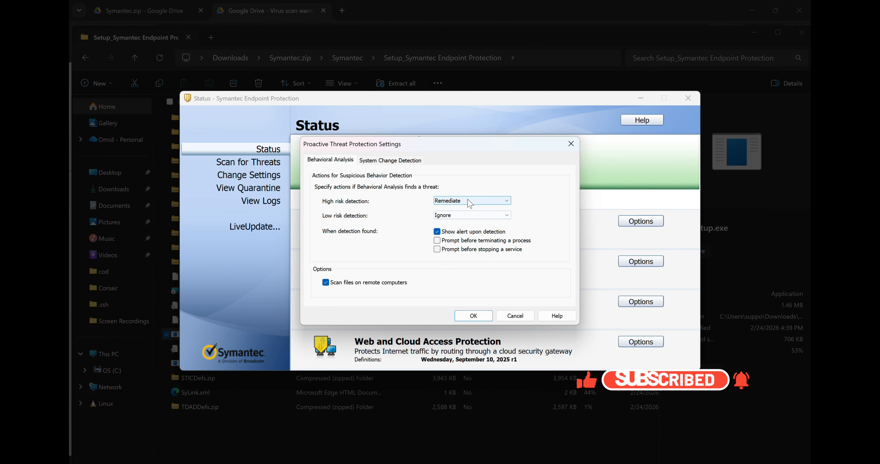
pyautogui.click(376, 163)
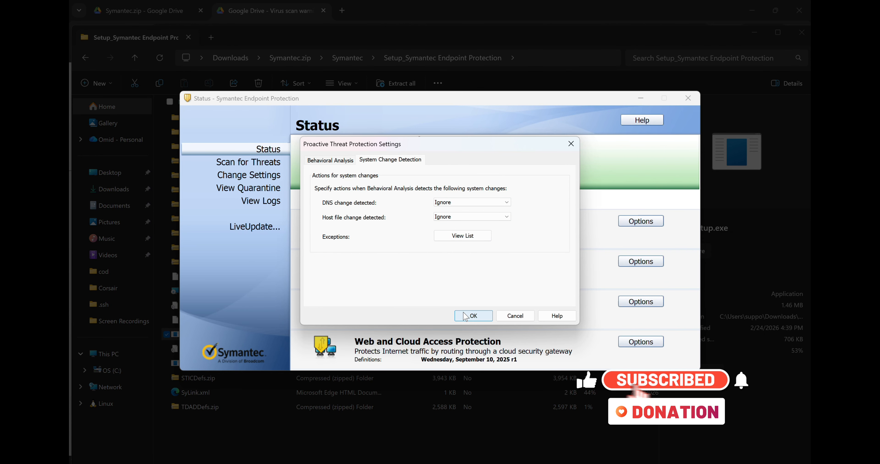